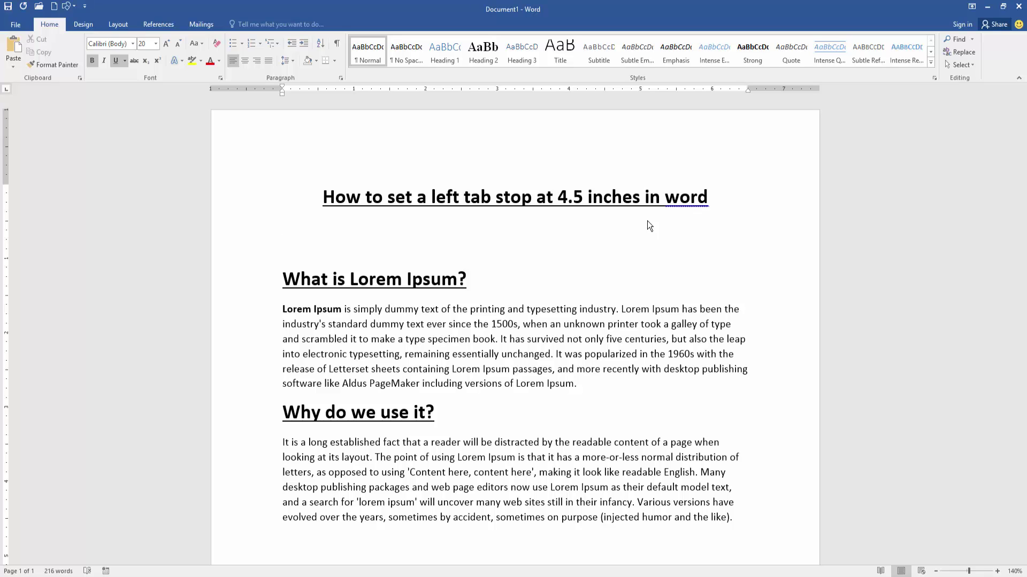
From Paragraph settings, set Default tab stops to 4.5 inches in the Tabs dialog and confirm
{"action": "left_click", "coordinate": [341, 80]}
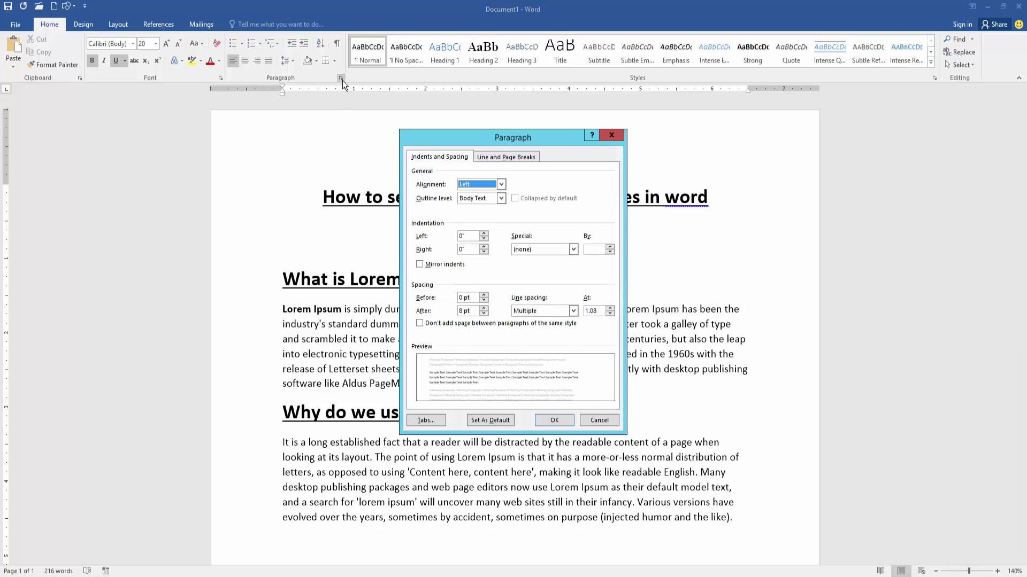
{"action": "left_click", "coordinate": [424, 419]}
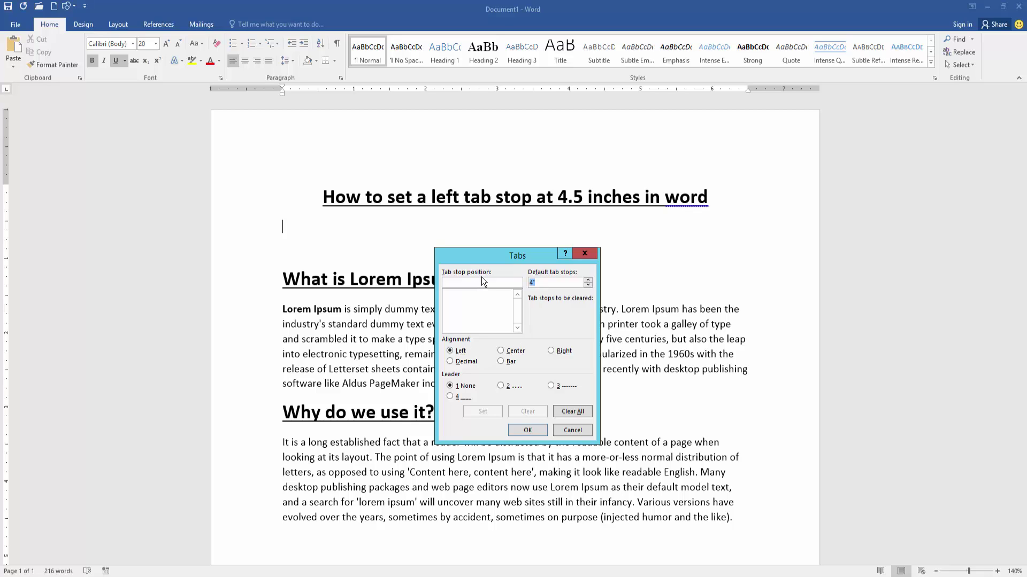
{"action": "type", "text": "40."}
{"action": "key", "text": "BackSpace"}
{"action": "key", "text": "BackSpace"}
{"action": "type", "text": "5"}
{"action": "left_click", "coordinate": [527, 432]}
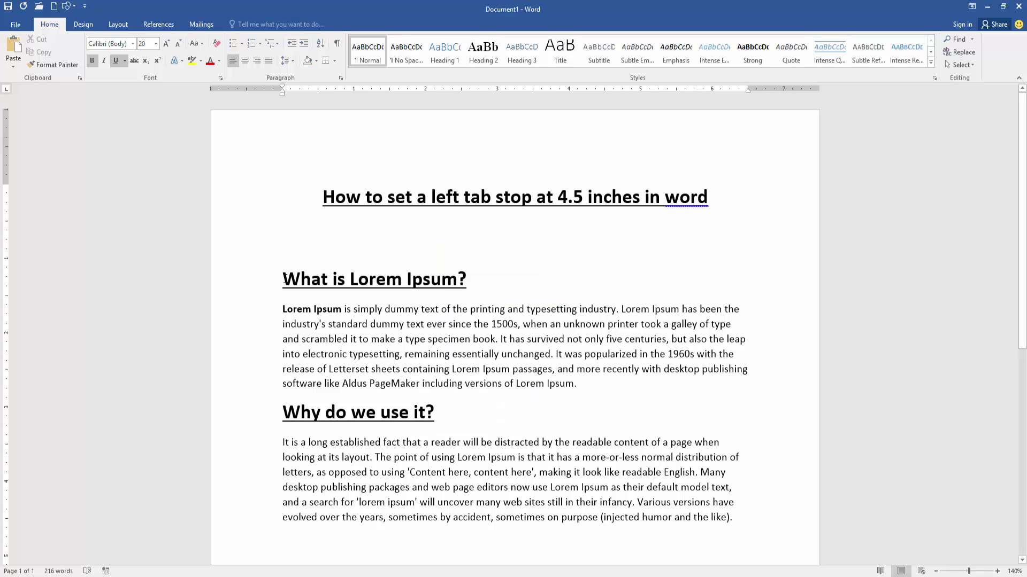
Tab the first and wrapped lines of both Lorem Ipsum paragraphs to the 4.5-inch stop
{"action": "left_click", "coordinate": [285, 310]}
{"action": "key", "text": "Tab"}
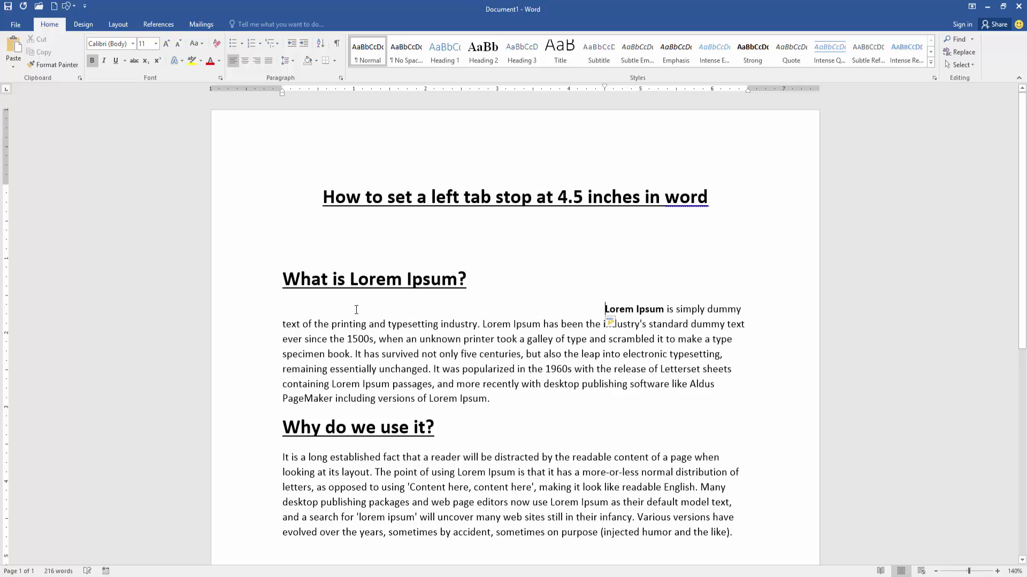
{"action": "left_click", "coordinate": [281, 325]}
{"action": "key", "text": "Tab"}
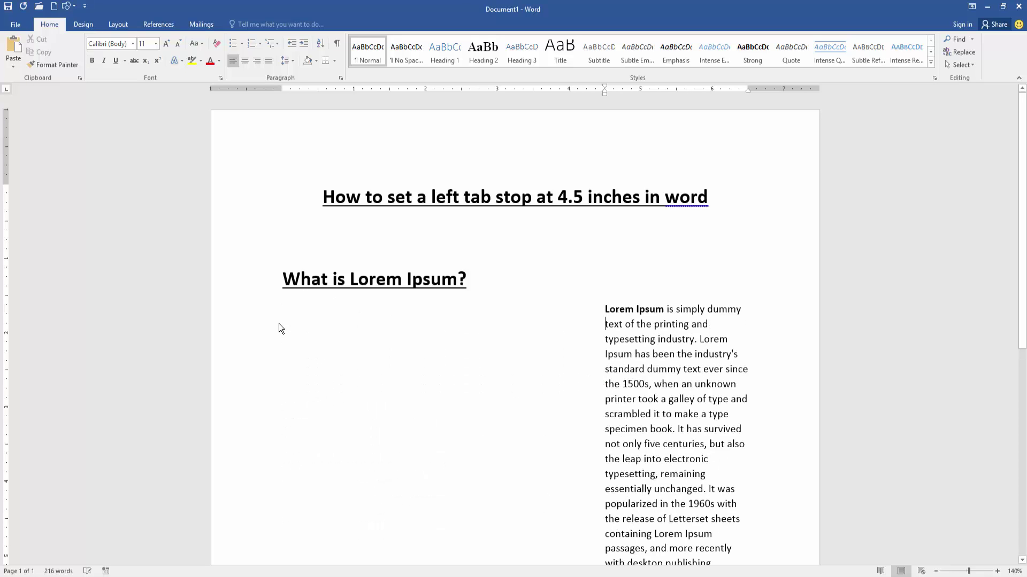
{"action": "scroll", "coordinate": [274, 321], "scroll_direction": "down", "scroll_amount": 3}
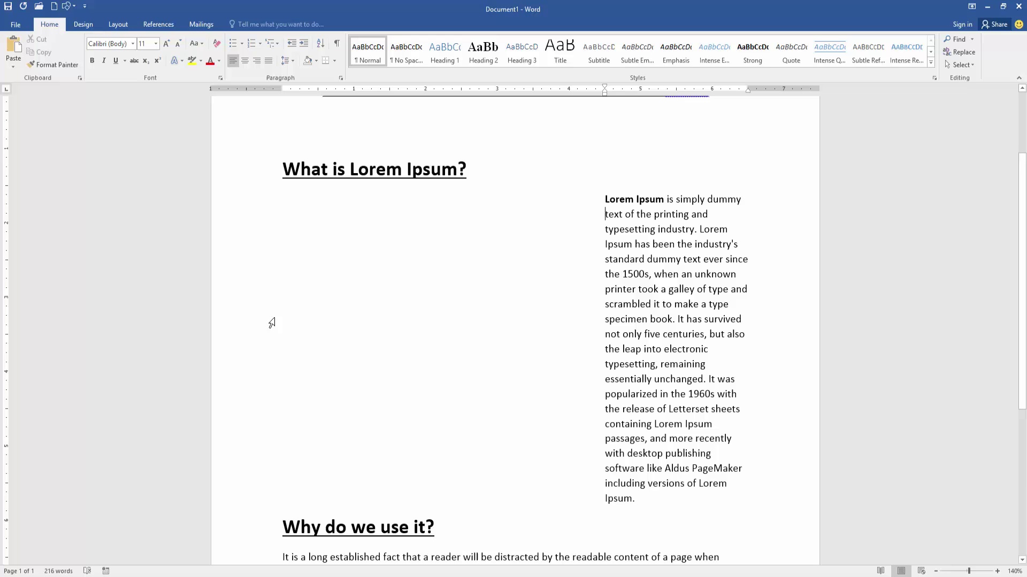
{"action": "scroll", "coordinate": [269, 325], "scroll_direction": "down", "scroll_amount": 4}
{"action": "left_click", "coordinate": [278, 411]}
{"action": "key", "text": "Tab"}
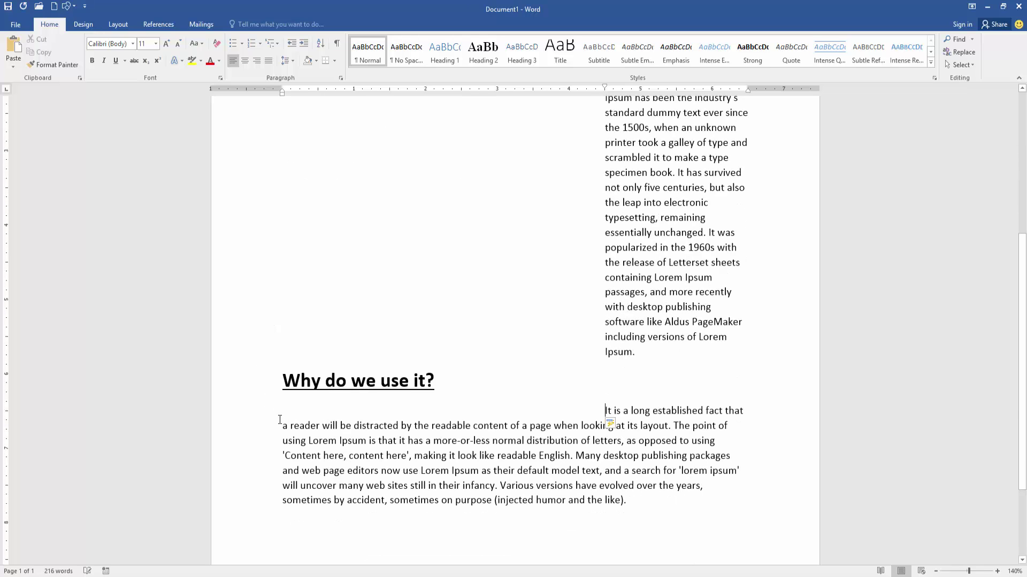
{"action": "left_click", "coordinate": [280, 426]}
{"action": "key", "text": "Tab"}
{"action": "scroll", "coordinate": [267, 427], "scroll_direction": "up", "scroll_amount": 4}
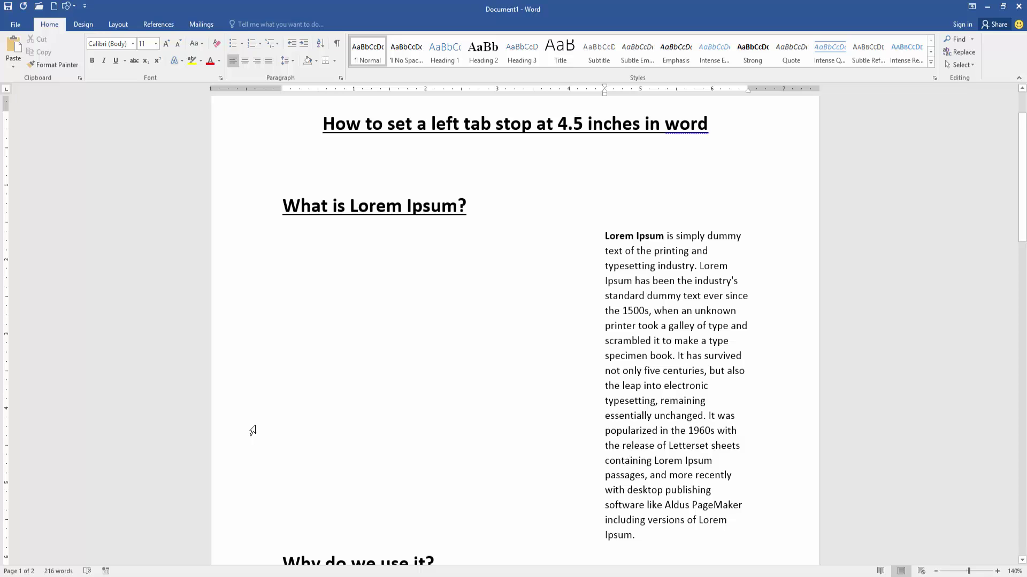
{"action": "scroll", "coordinate": [237, 430], "scroll_direction": "up", "scroll_amount": 1}
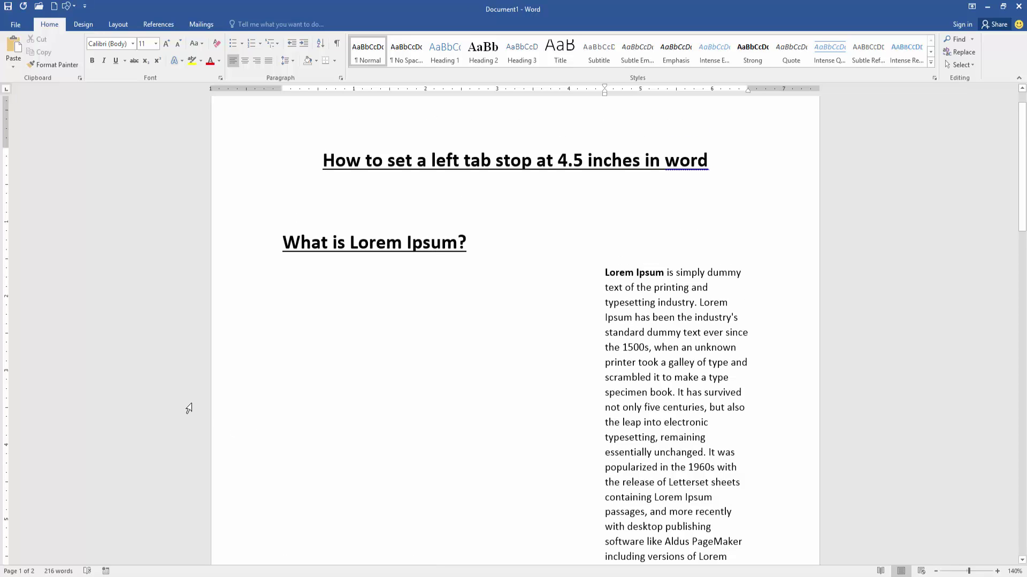
{"action": "scroll", "coordinate": [191, 410], "scroll_direction": "down", "scroll_amount": 7, "text": "ctrl"}
{"action": "scroll", "coordinate": [200, 409], "scroll_direction": "down", "scroll_amount": 1, "text": "ctrl"}
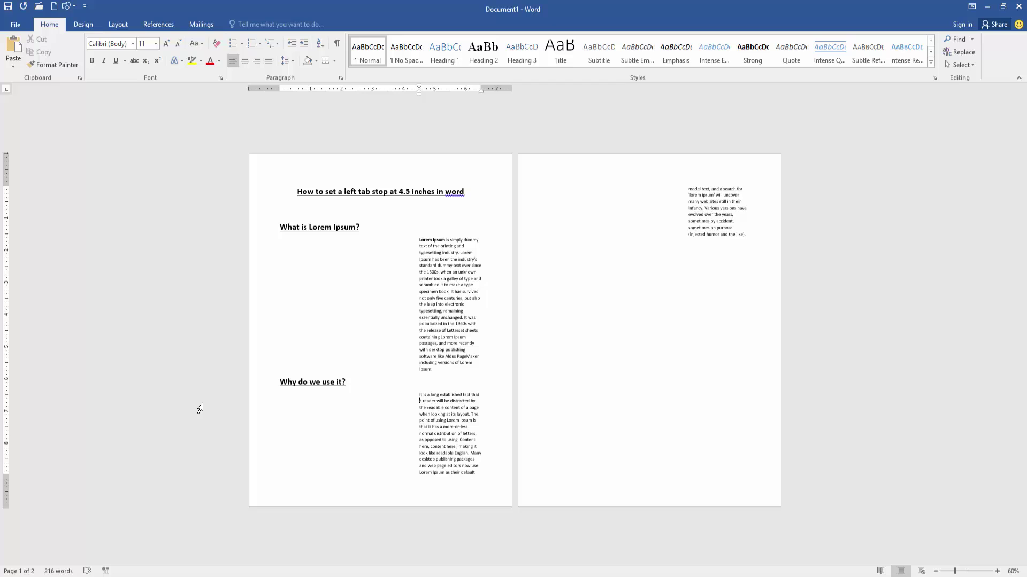